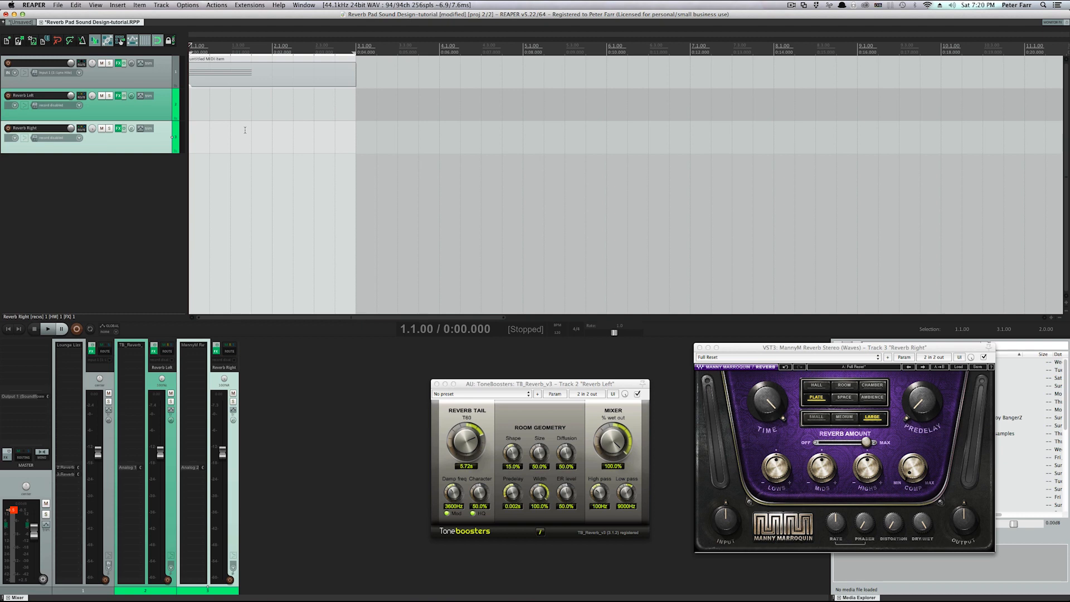
Step: Play back the Lounge Lizard track to audition the stereo reverb, then stop
click(137, 79)
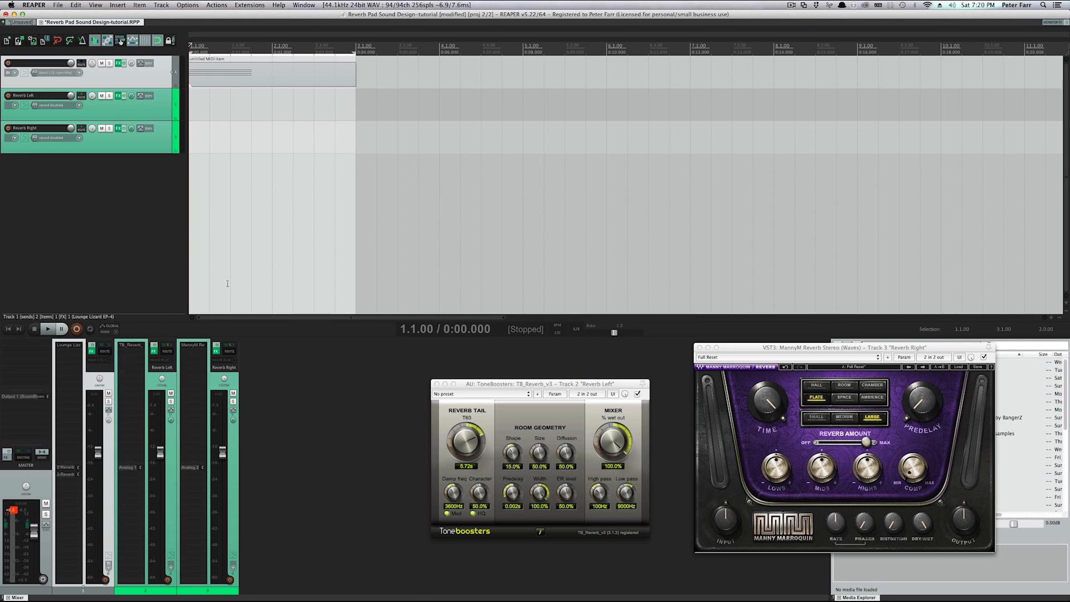
key(space)
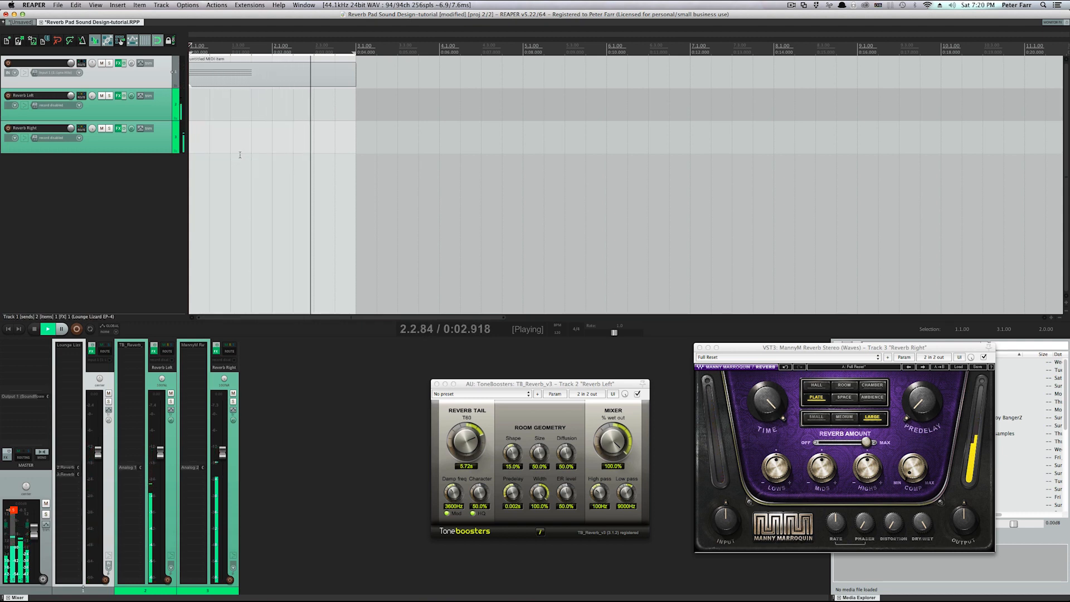
key(space)
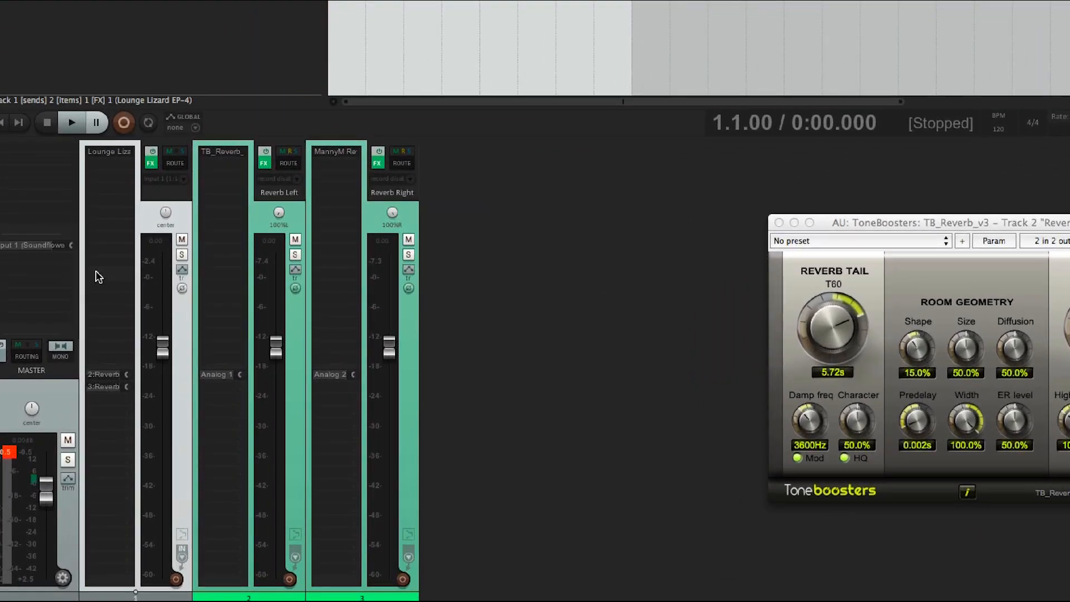
Step: Inspect the hard-panned sends to Reverb Left and Reverb Right, closing each in turn
mouse_move(66, 467)
click(104, 374)
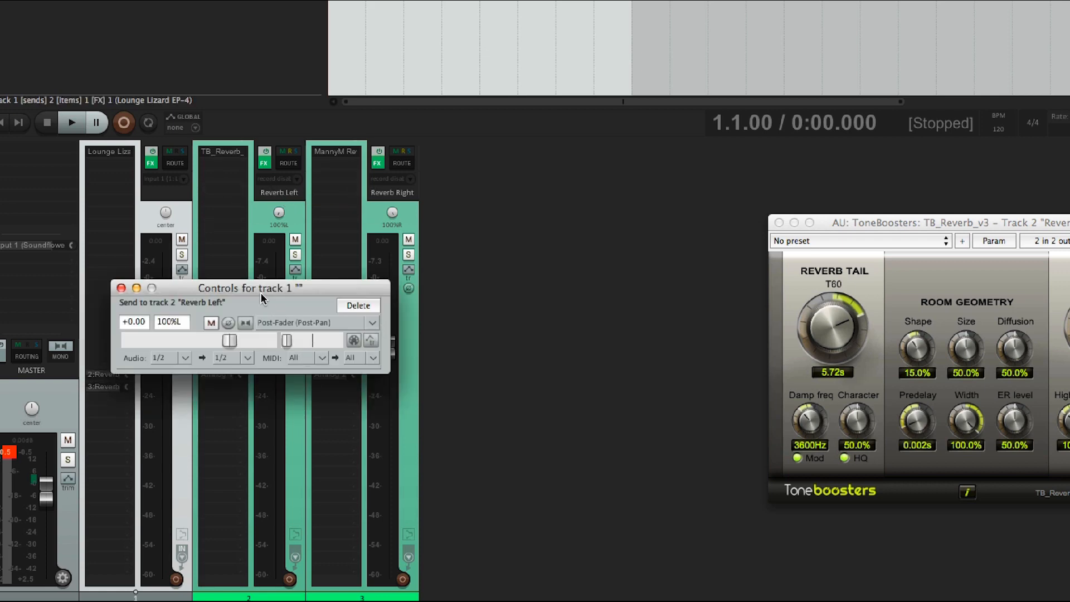
drag(263, 289, 246, 338)
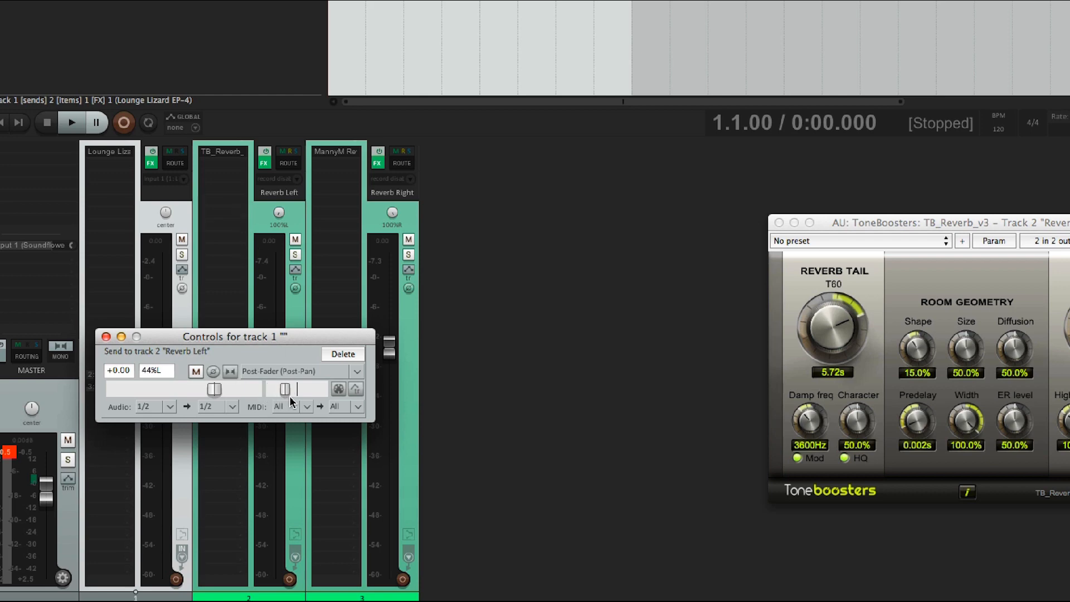
click(105, 337)
click(108, 388)
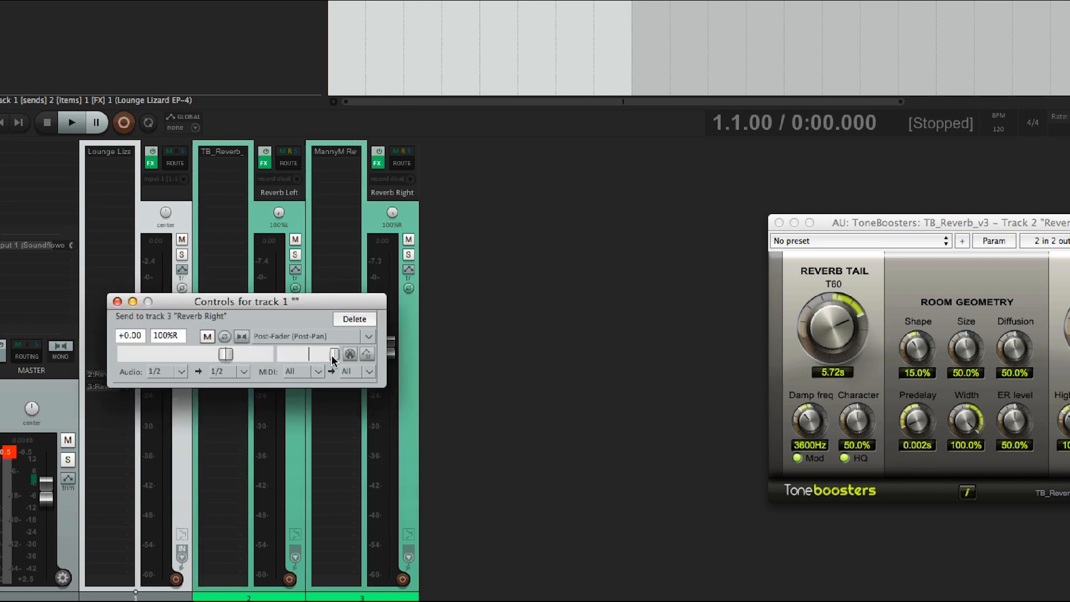
click(116, 302)
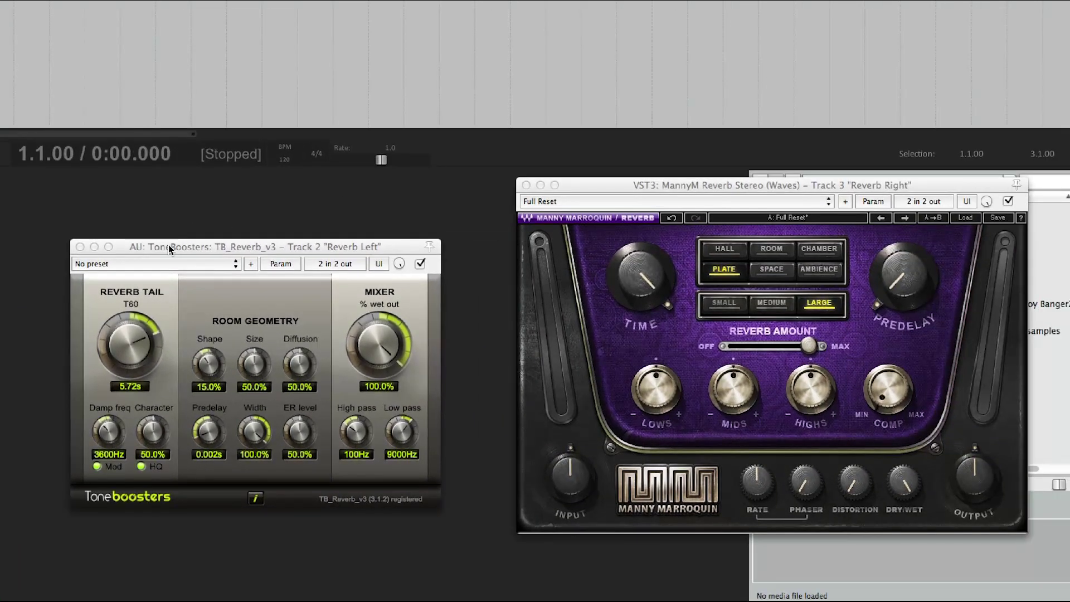
Step: Review the Reverb Left and Reverb Right plugin windows and reverb time, then switch to Ableton Live
drag(170, 249, 146, 261)
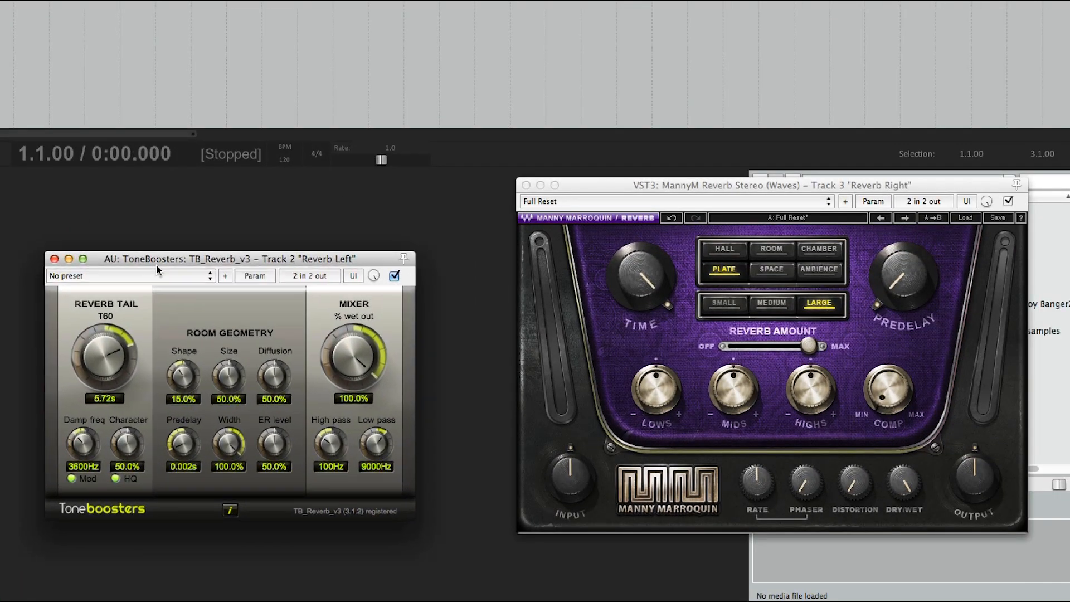
drag(638, 188, 638, 181)
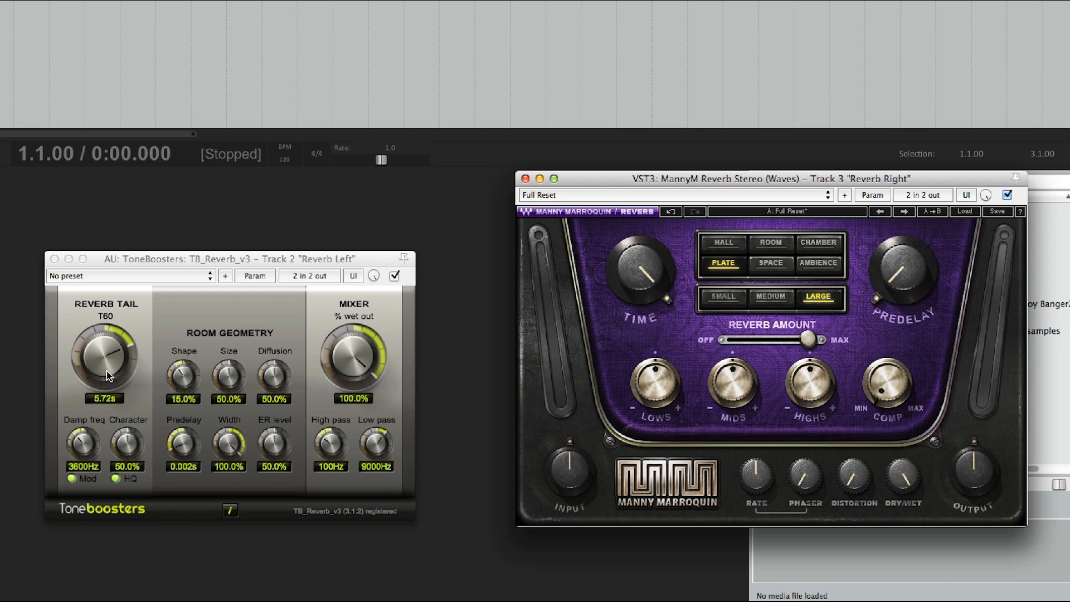
click(661, 300)
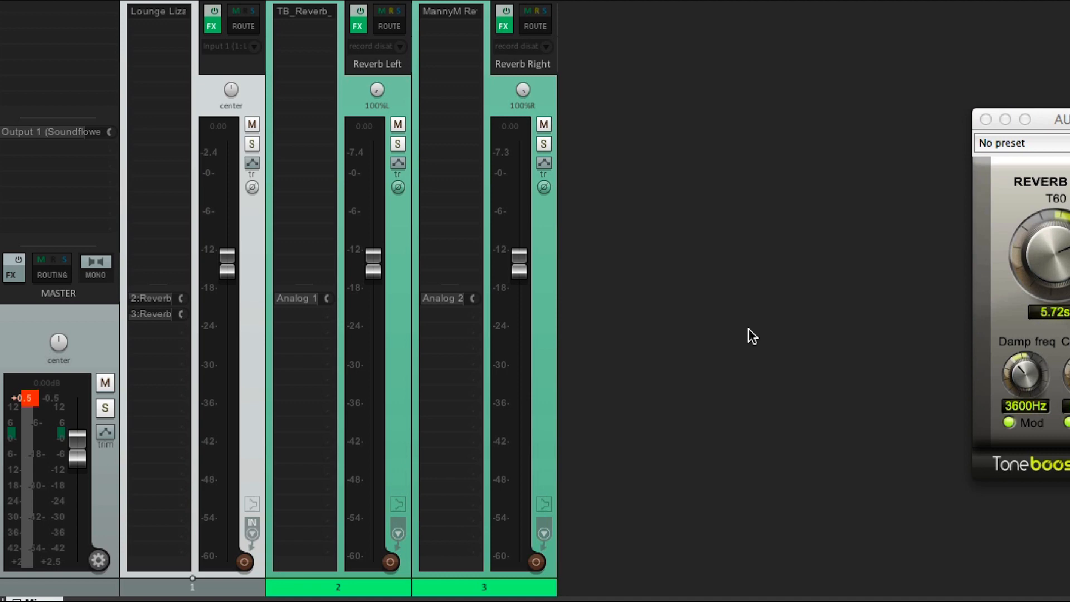
click(171, 299)
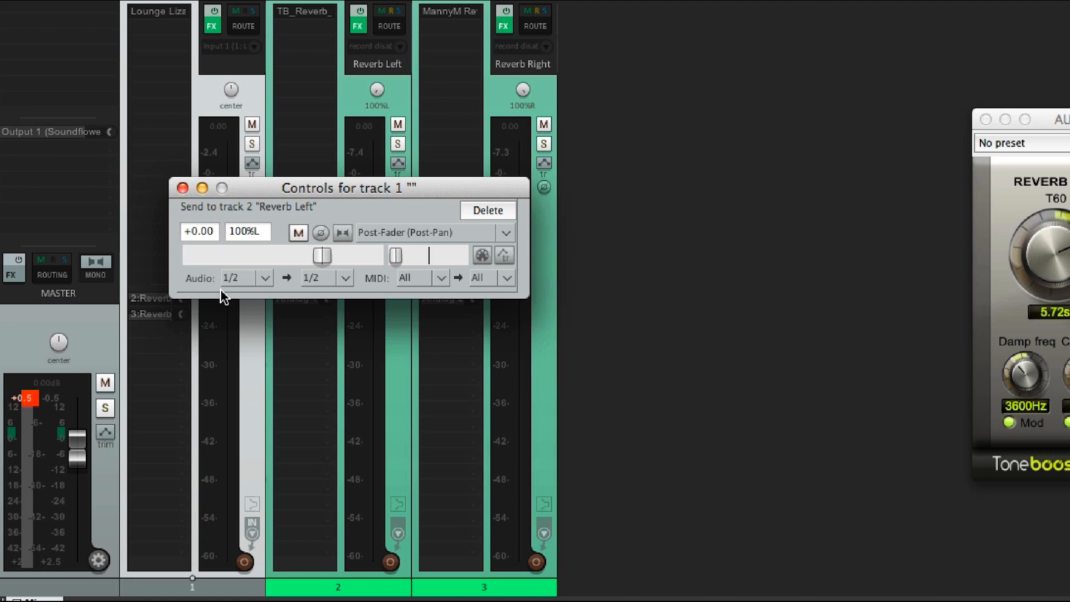
click(182, 189)
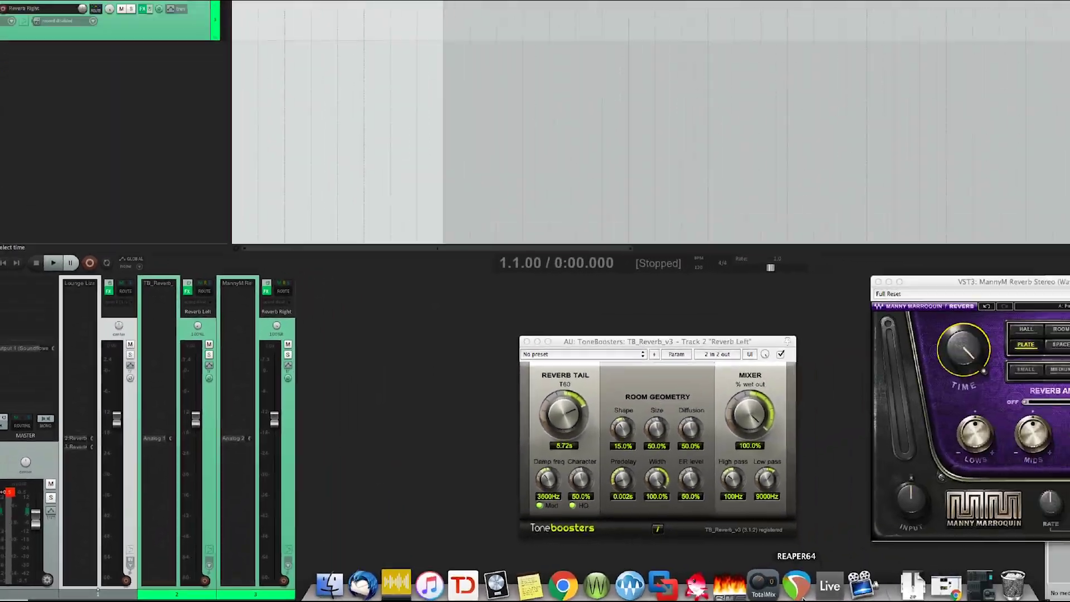
click(830, 586)
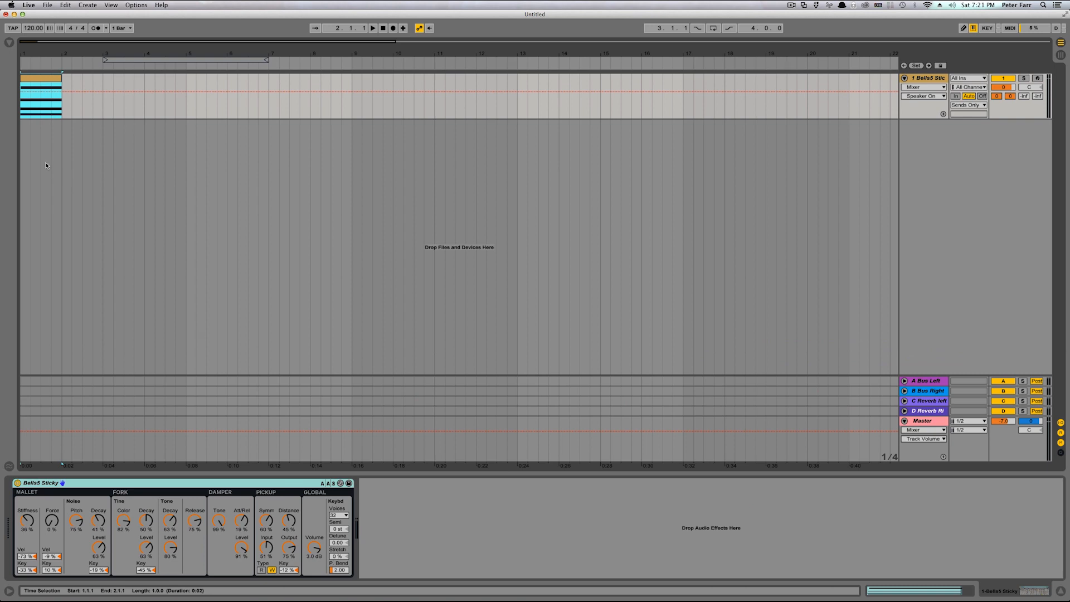
Step: View the MIDI clip and Bells5 Sticky instrument, audition it, and show the mixer view
double_click(43, 88)
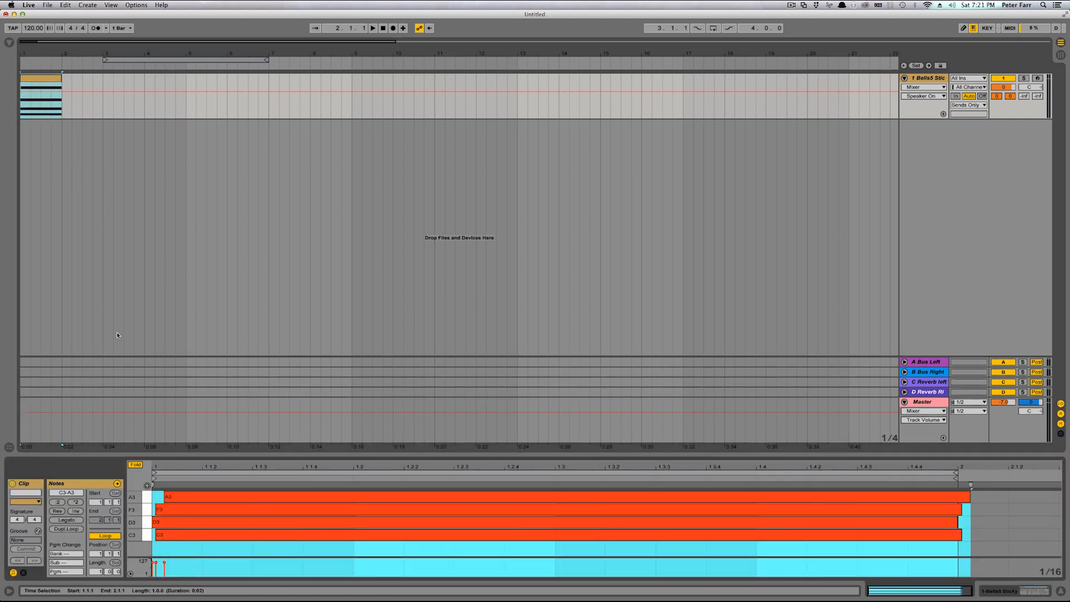
double_click(929, 78)
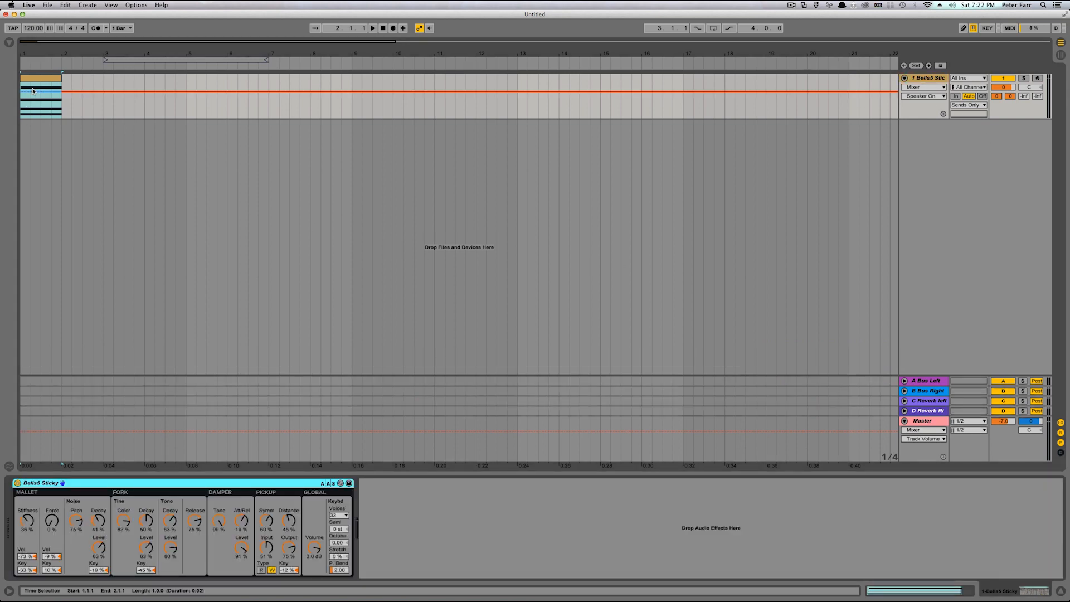
key(space)
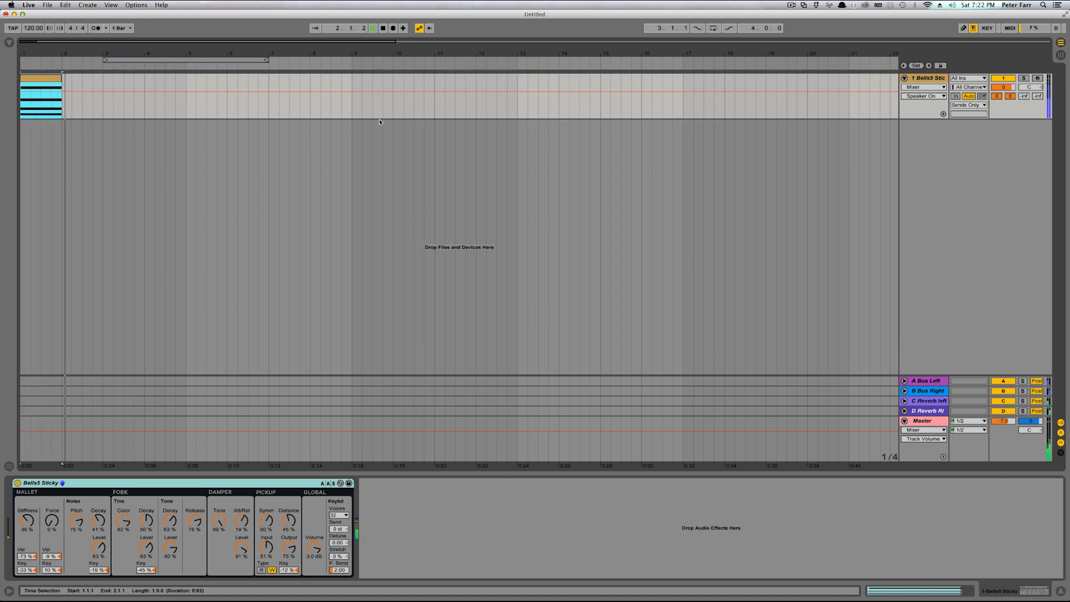
key(space)
key(Tab)
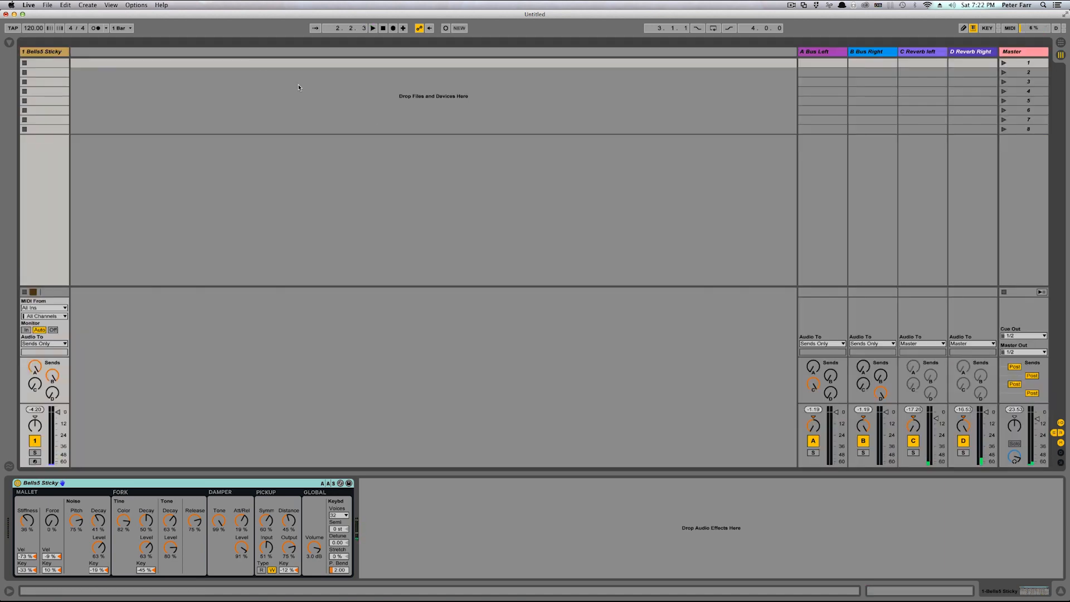
Step: Set the Bells5 Sticky track's Audio To output to Master instead of sends only
click(44, 344)
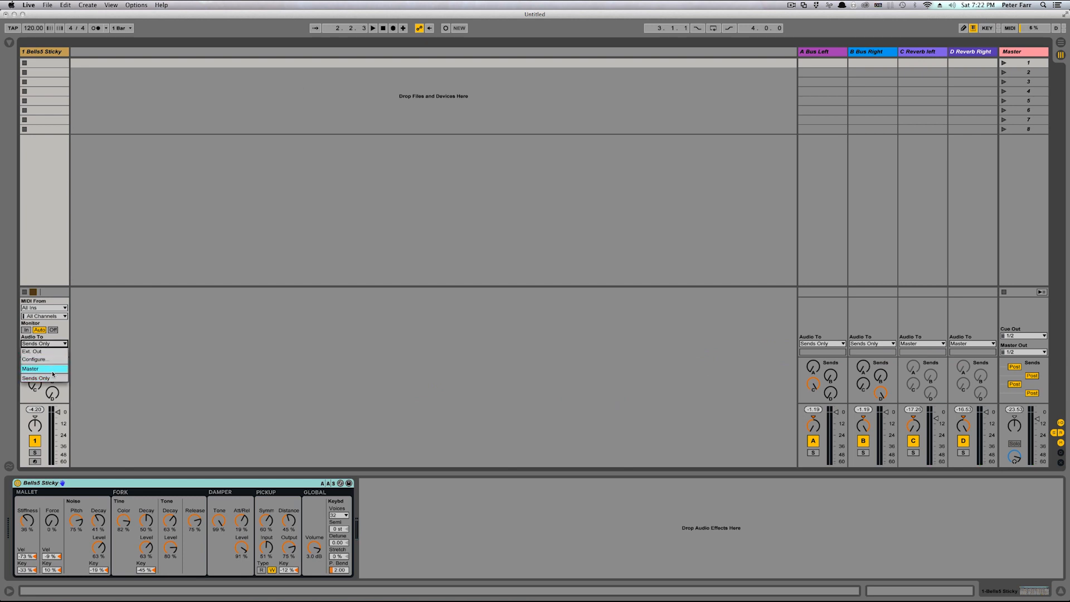
click(51, 371)
click(61, 53)
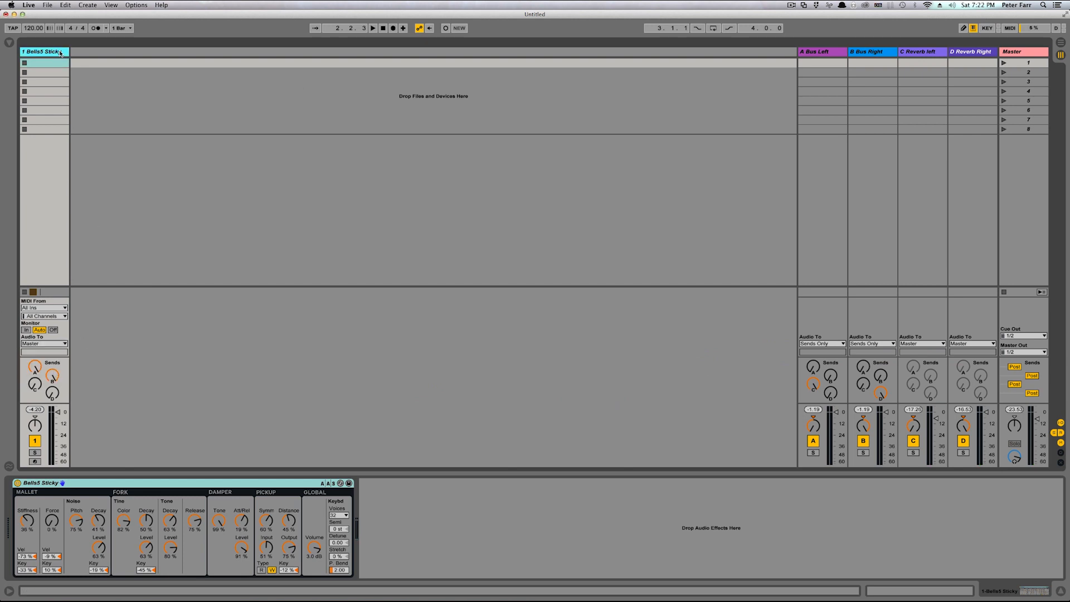
click(451, 178)
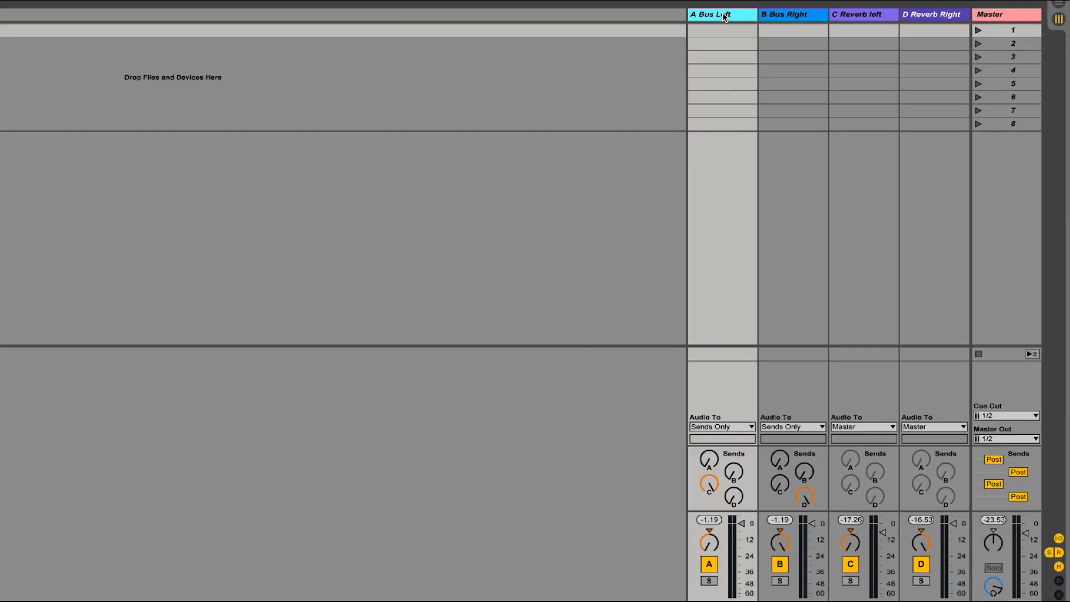
click(841, 51)
click(778, 14)
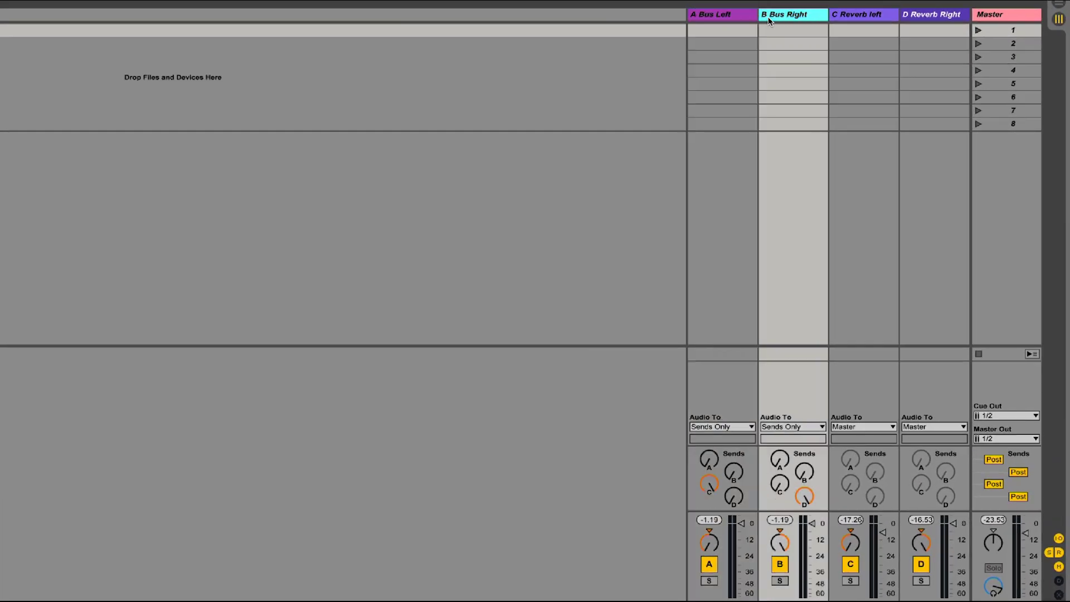
click(728, 17)
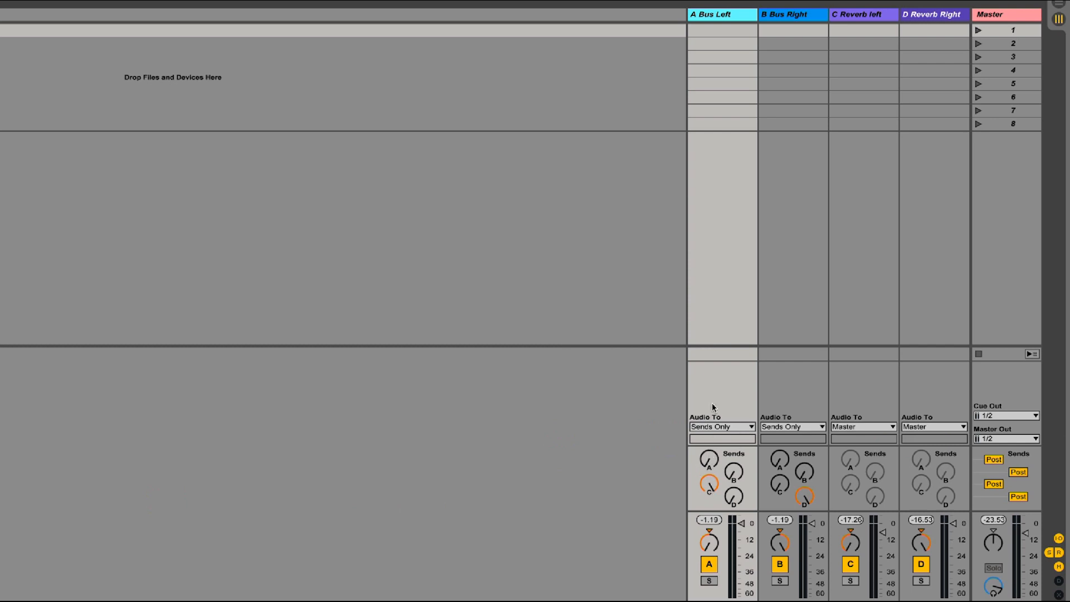
click(723, 427)
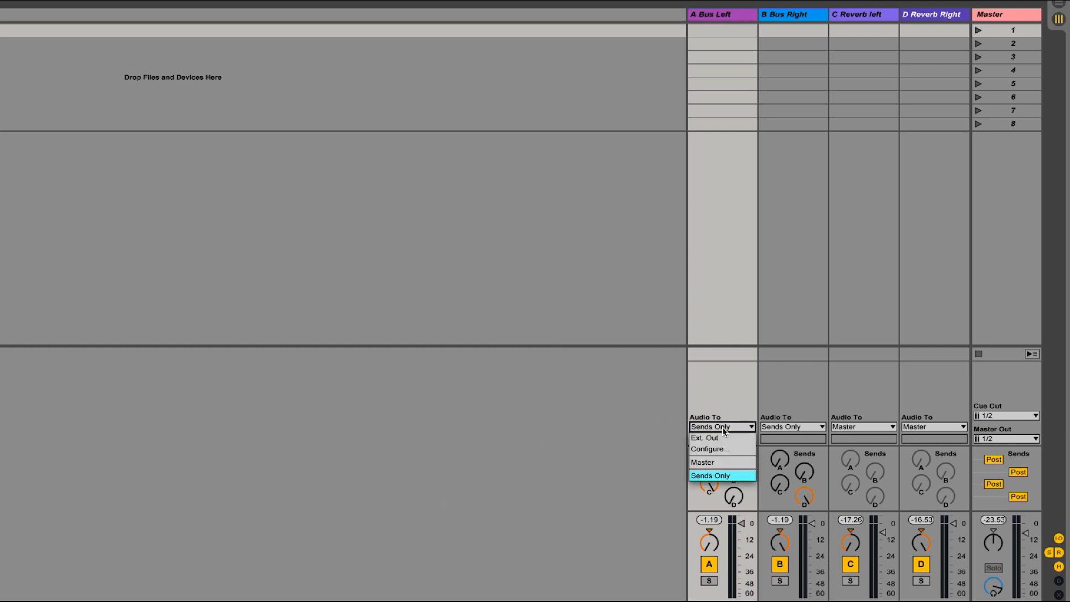
click(724, 428)
click(801, 429)
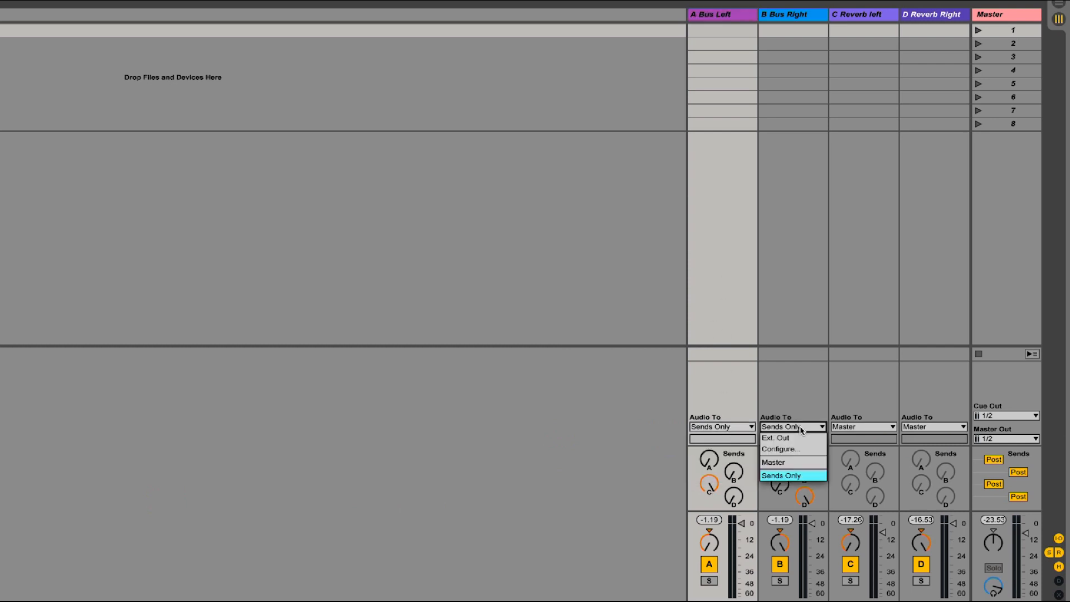
click(801, 429)
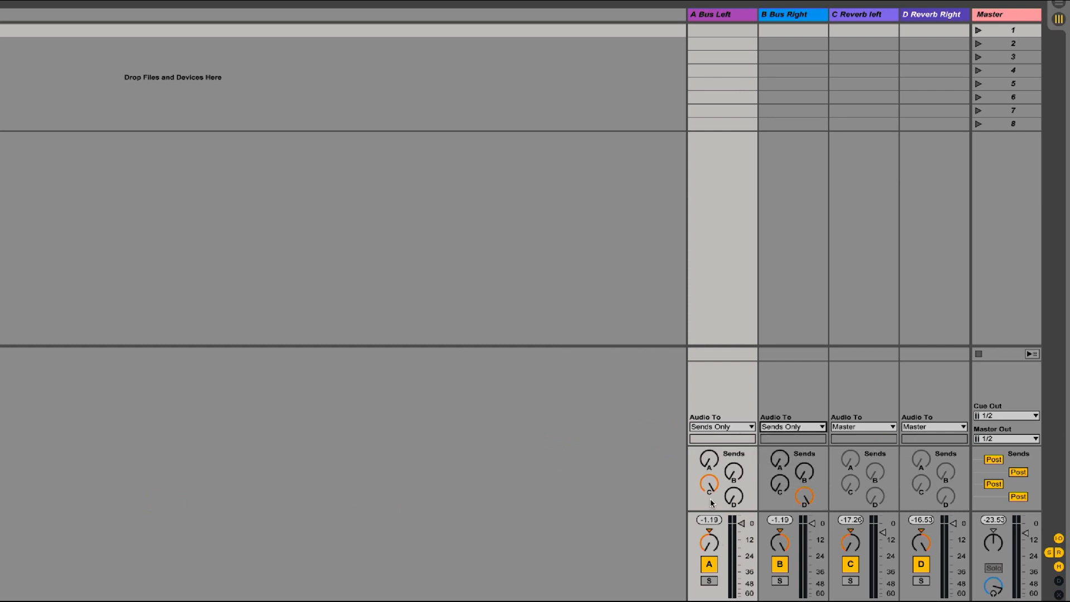
click(709, 546)
click(781, 545)
click(710, 485)
click(788, 15)
click(803, 505)
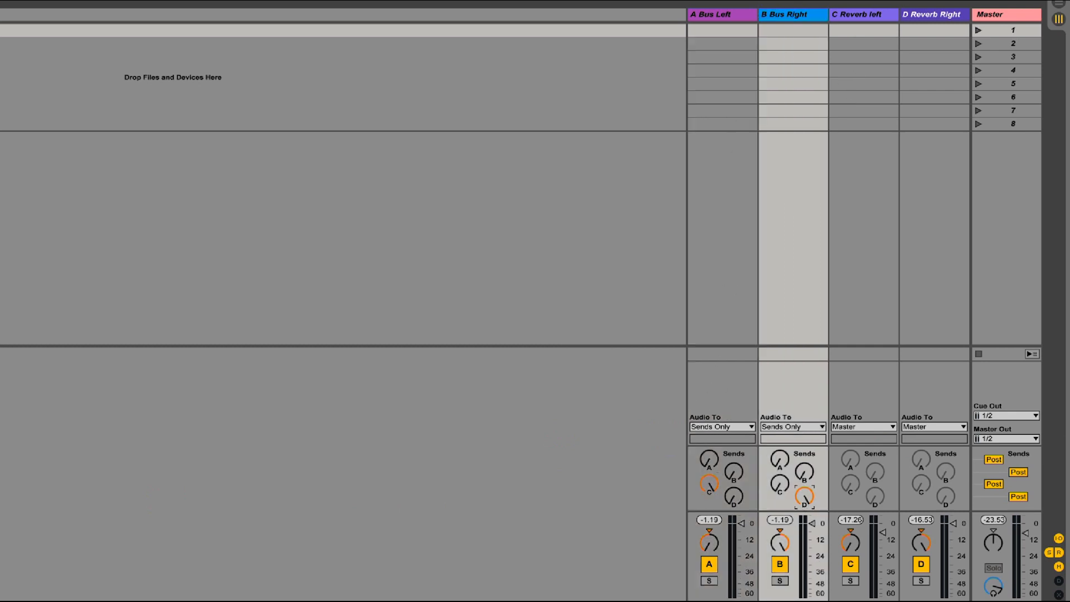
click(941, 16)
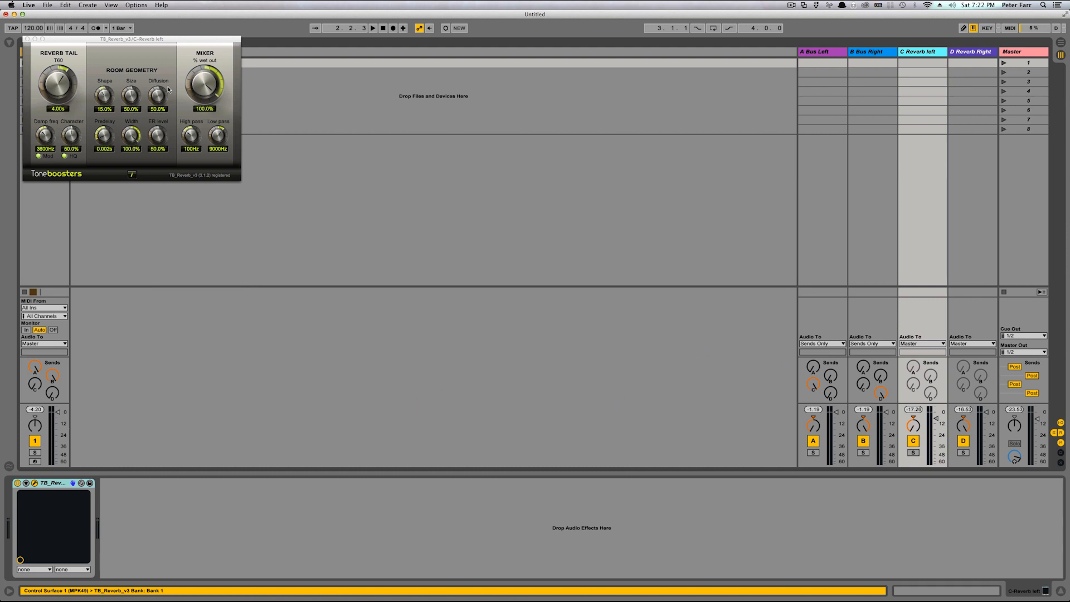
Step: Check the Toneboosters reverb, then view the MannyM Reverb on the Reverb Right return
click(27, 40)
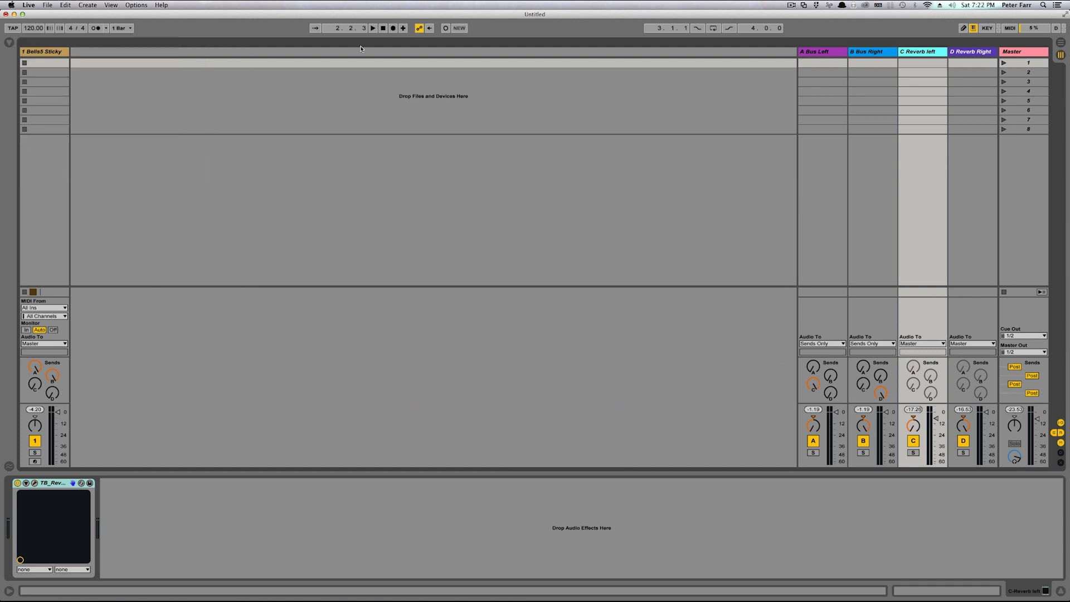
click(972, 52)
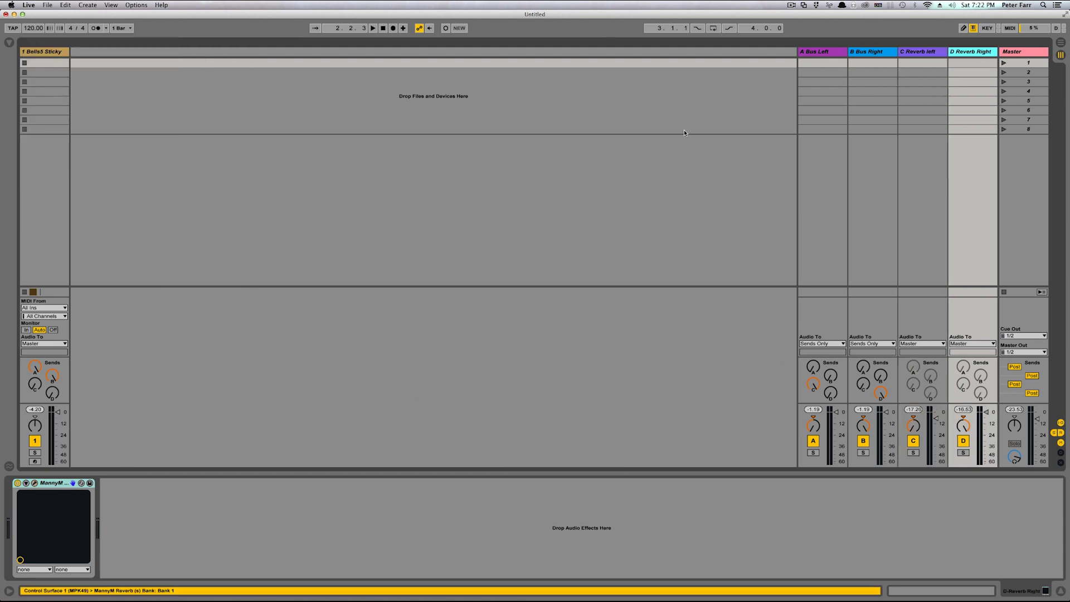
click(34, 483)
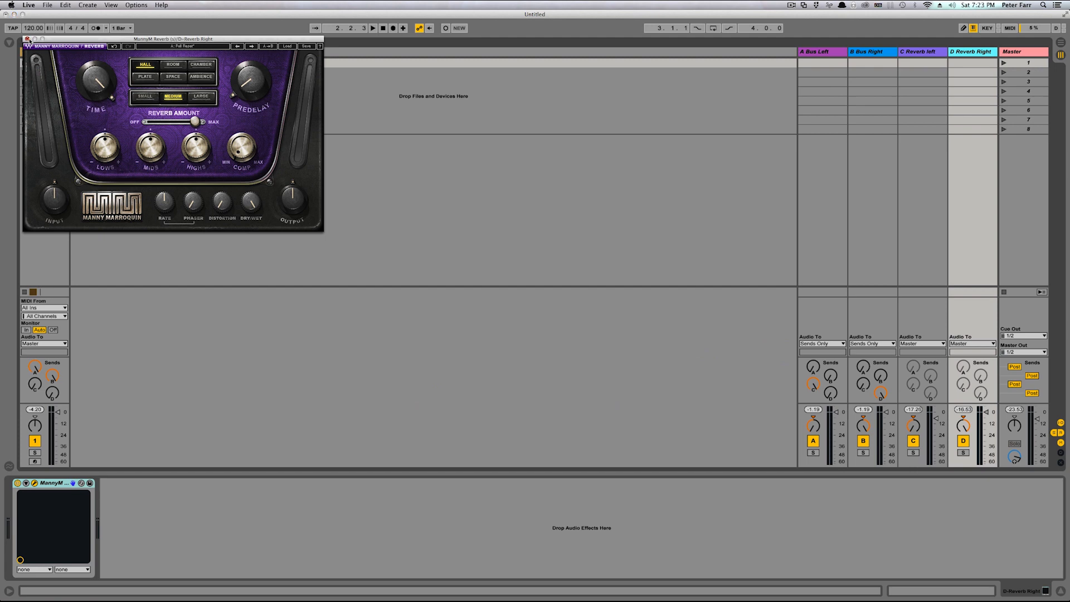
click(28, 39)
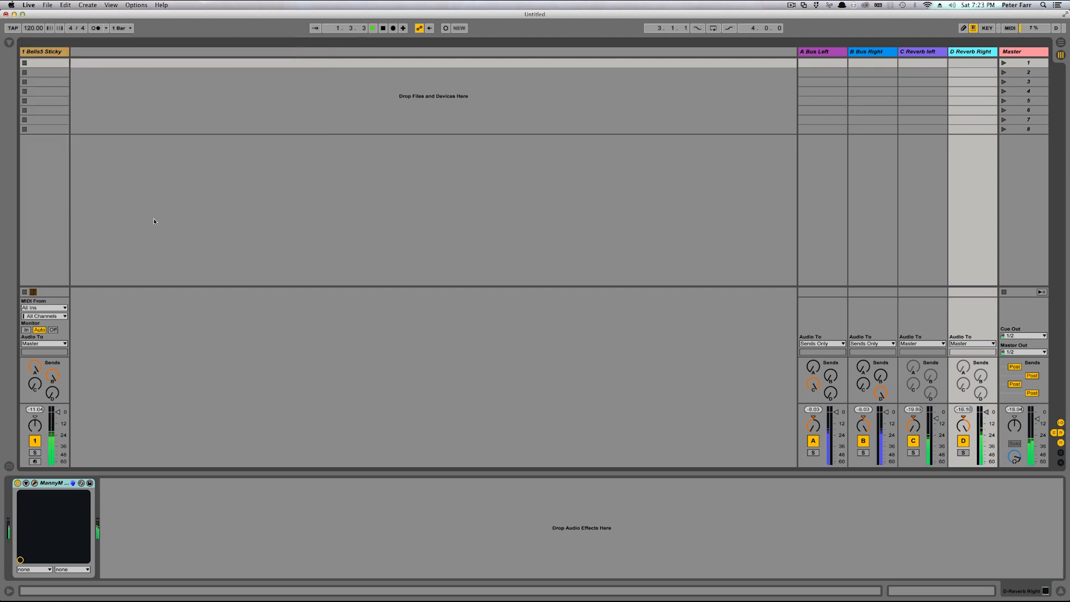